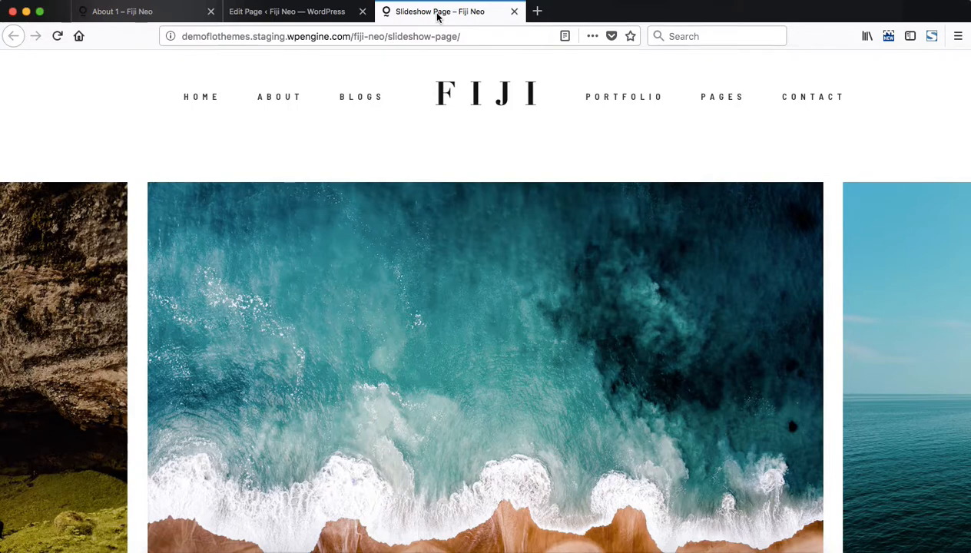
Step: Examine the published slideshow page from header to footer, including its gapped slideshow, text block and full-width slideshows
scroll(109, 280, "down", 3)
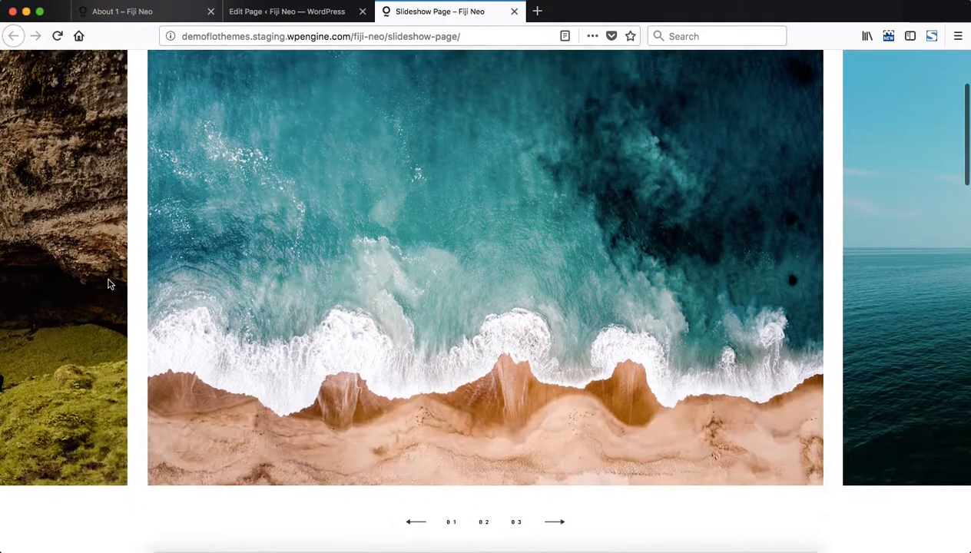
scroll(267, 239, "down", 4)
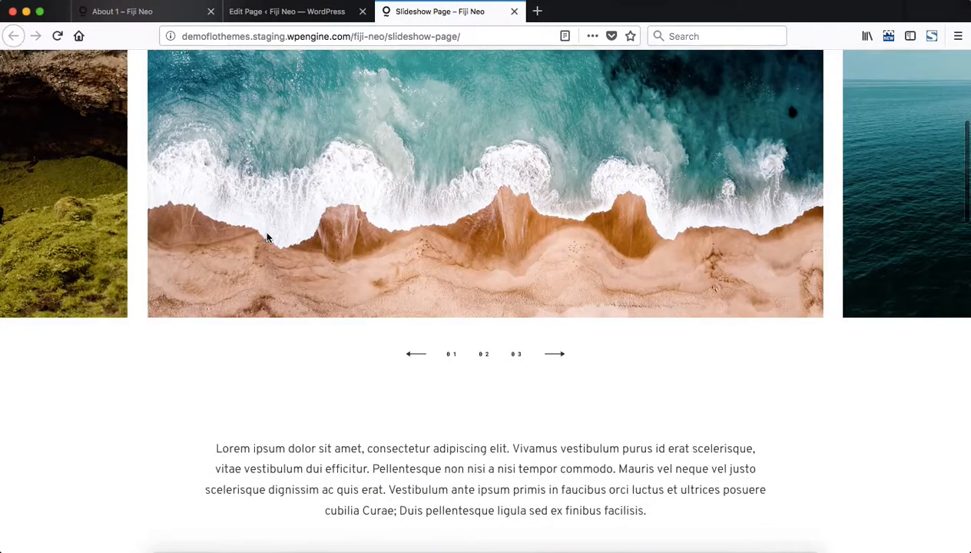
scroll(267, 238, "up", 6)
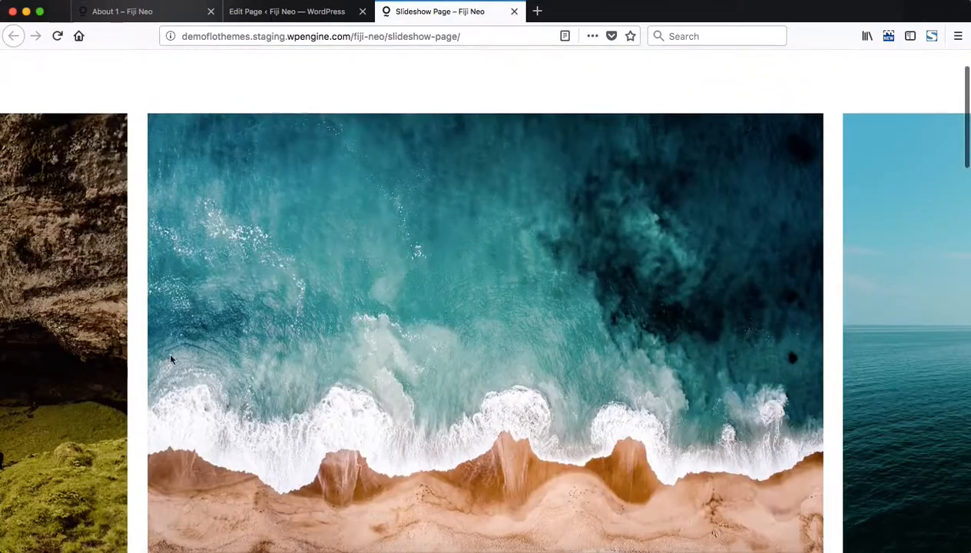
scroll(436, 265, "down", 10)
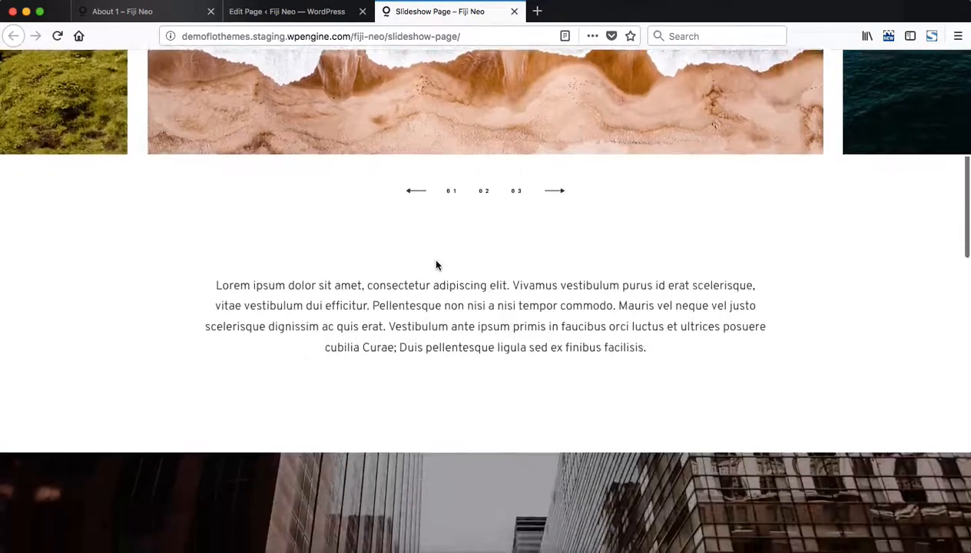
scroll(436, 261, "down", 5)
scroll(459, 217, "down", 10)
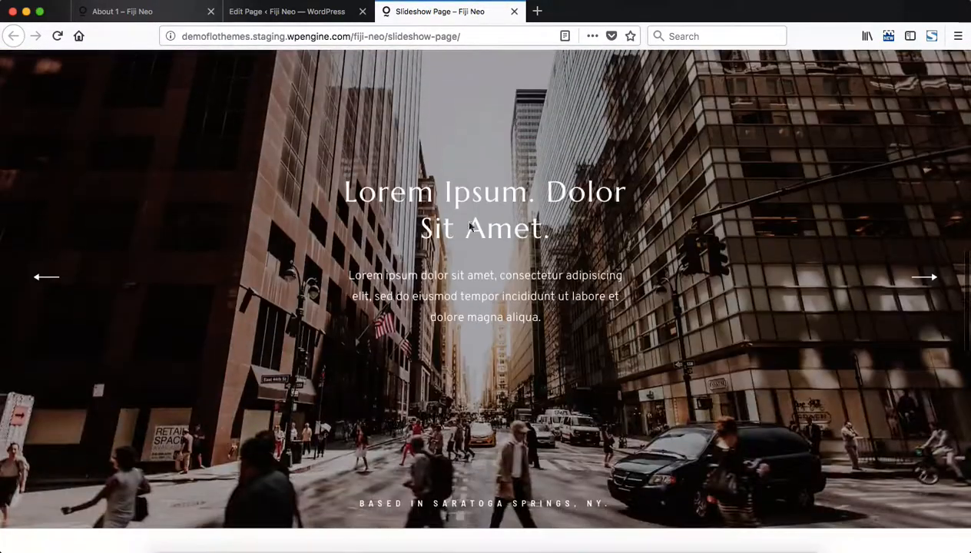
scroll(516, 303, "down", 8)
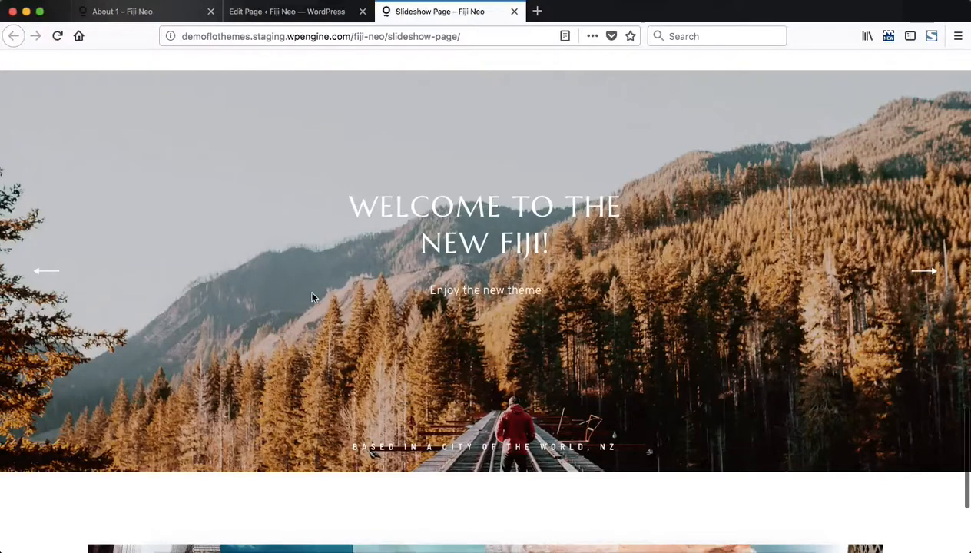
scroll(312, 298, "down", 5)
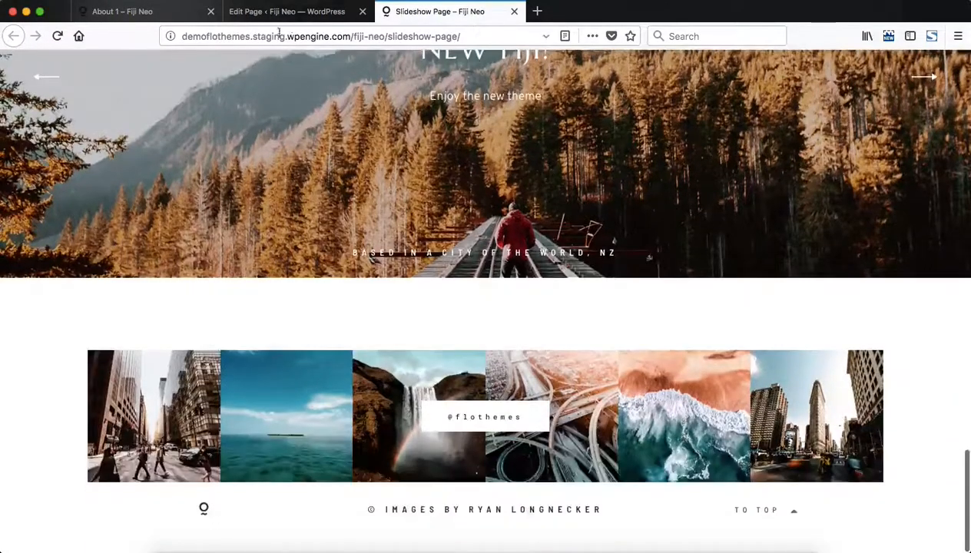
Step: Switch to the WordPress page editor and review the order of the layout blocks from Header Placeholder to Footer Placeholder
left_click(267, 12)
scroll(434, 321, "down", 6)
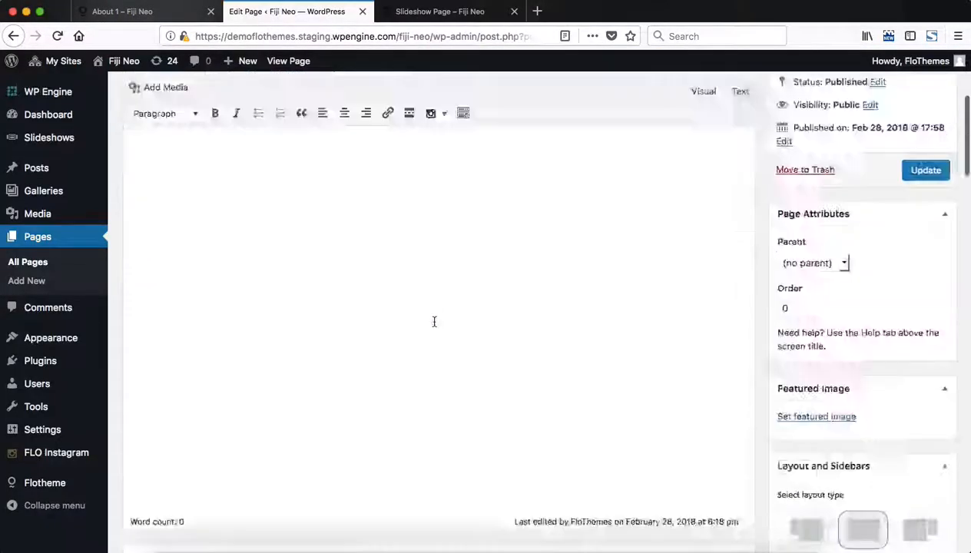
scroll(434, 322, "down", 10)
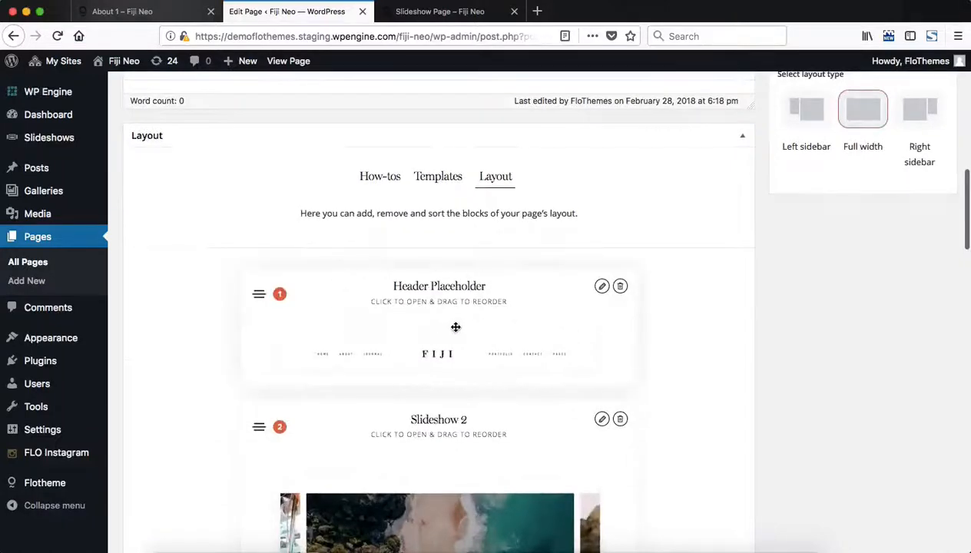
scroll(461, 324, "down", 7)
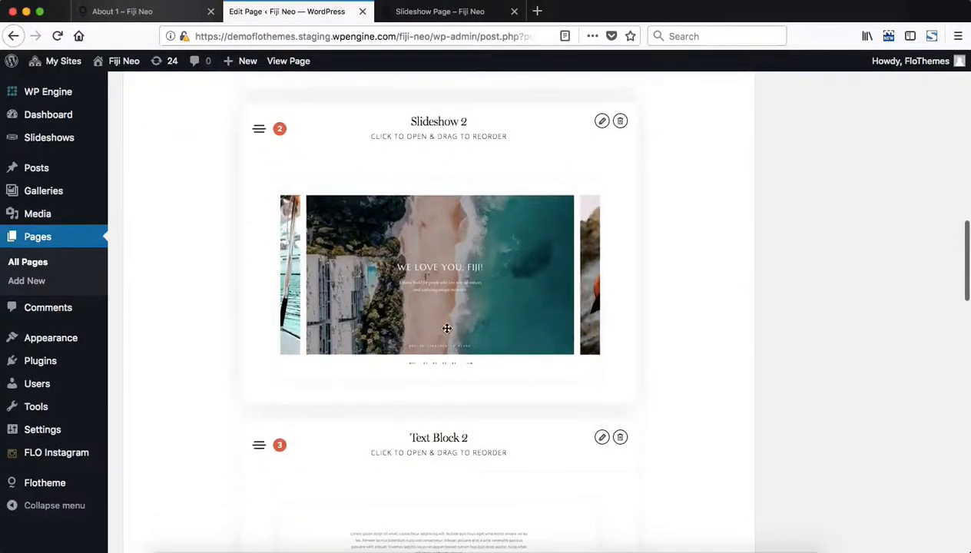
scroll(444, 330, "down", 5)
scroll(442, 299, "down", 15)
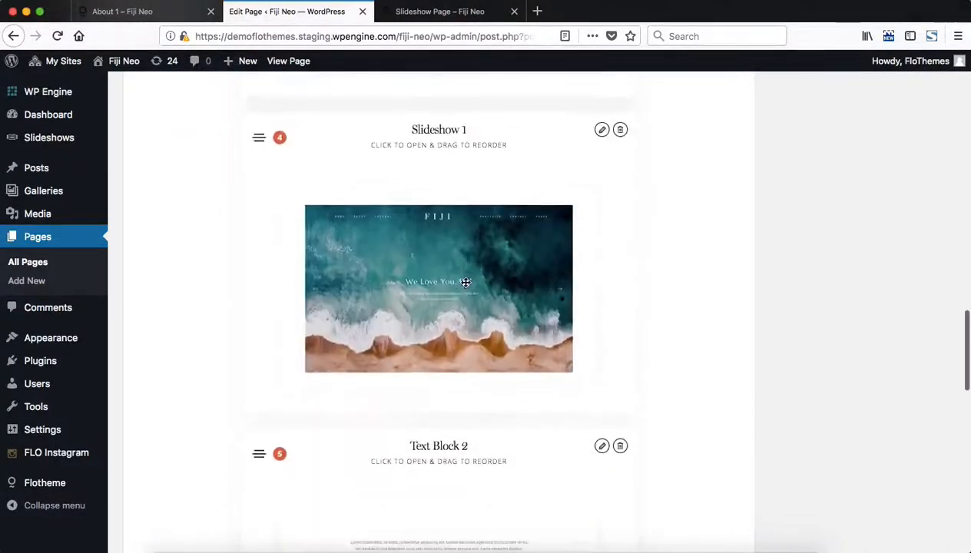
scroll(458, 347, "down", 7)
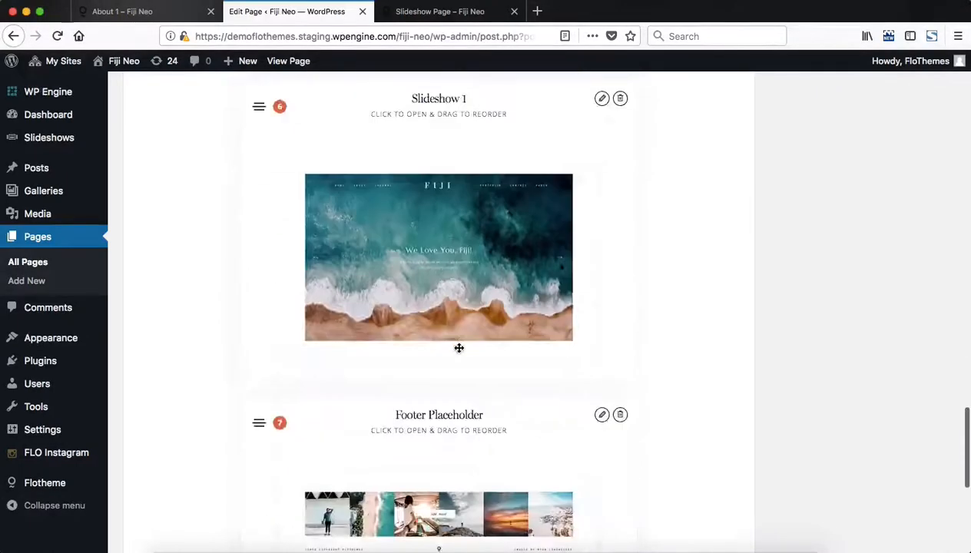
scroll(458, 347, "up", 20)
scroll(459, 348, "up", 2)
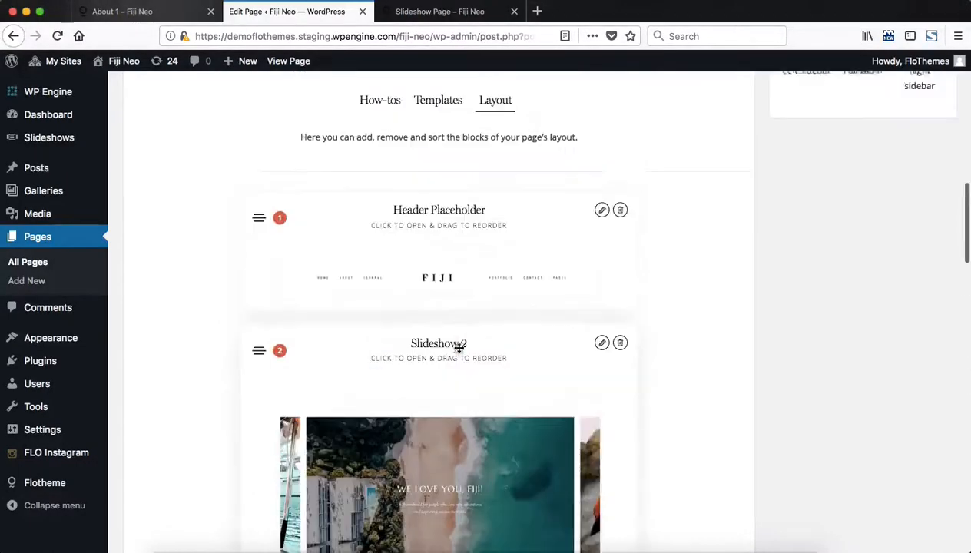
Step: Open the Slideshow 2 block's settings and compare its Elements Color option with the slideshow navigation on the live page
left_click(322, 358)
scroll(321, 357, "down", 8)
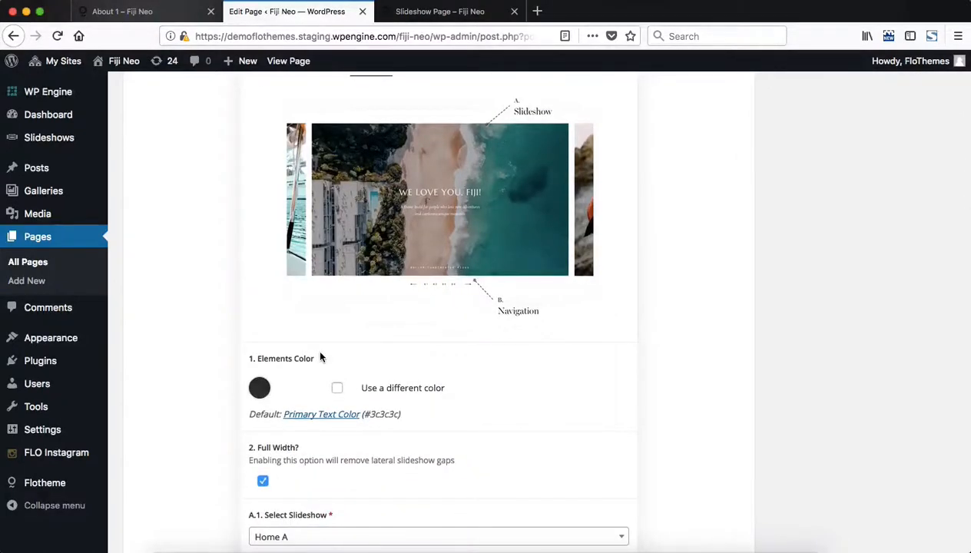
scroll(657, 317, "down", 5)
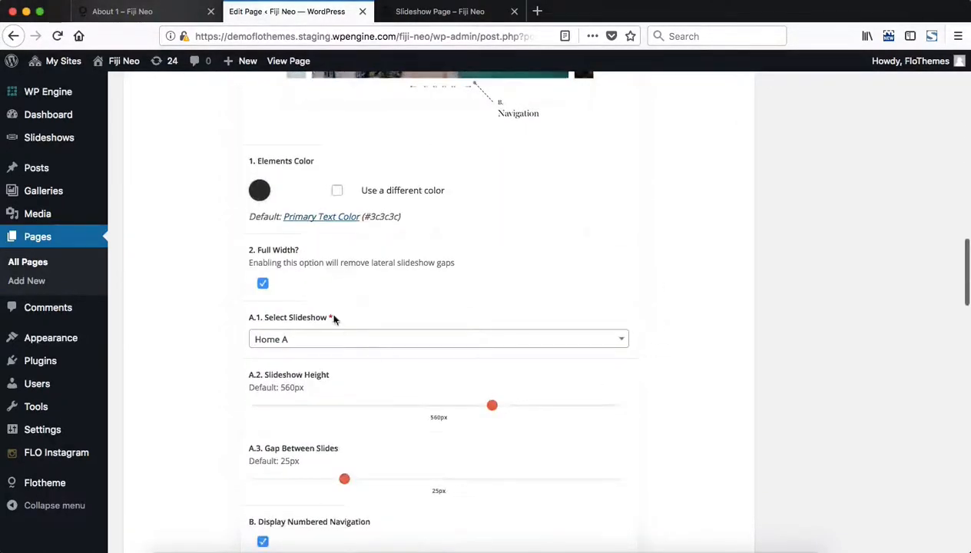
scroll(450, 173, "up", 5)
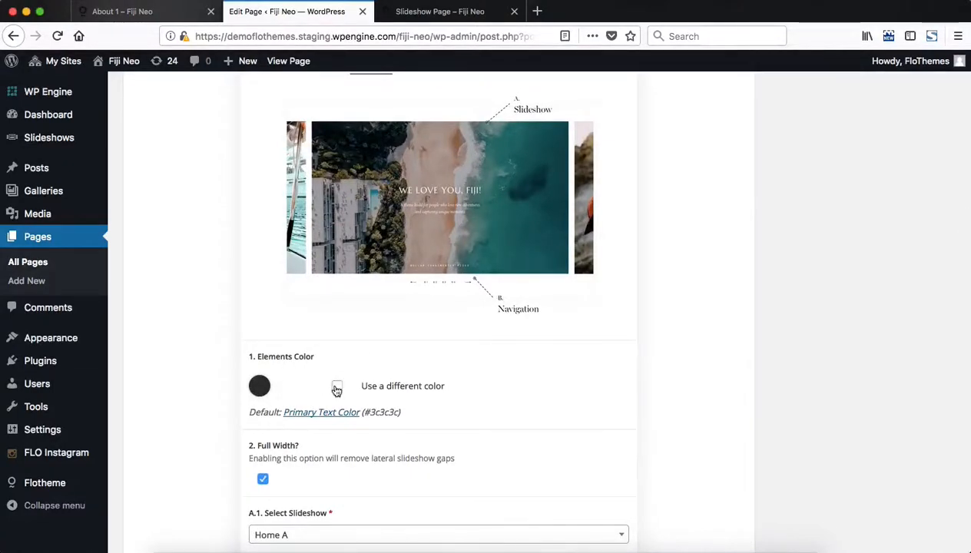
left_click(430, 9)
key("super+r")
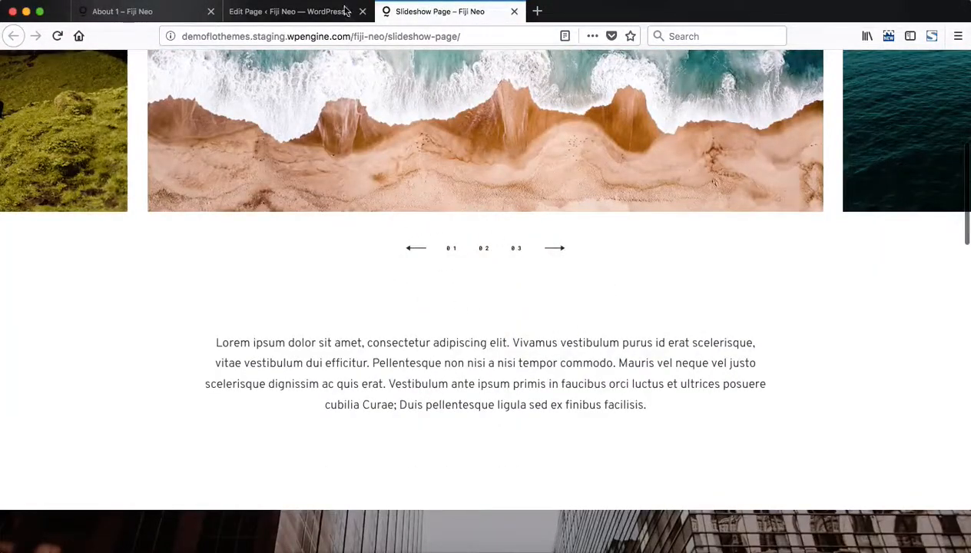
left_click(306, 12)
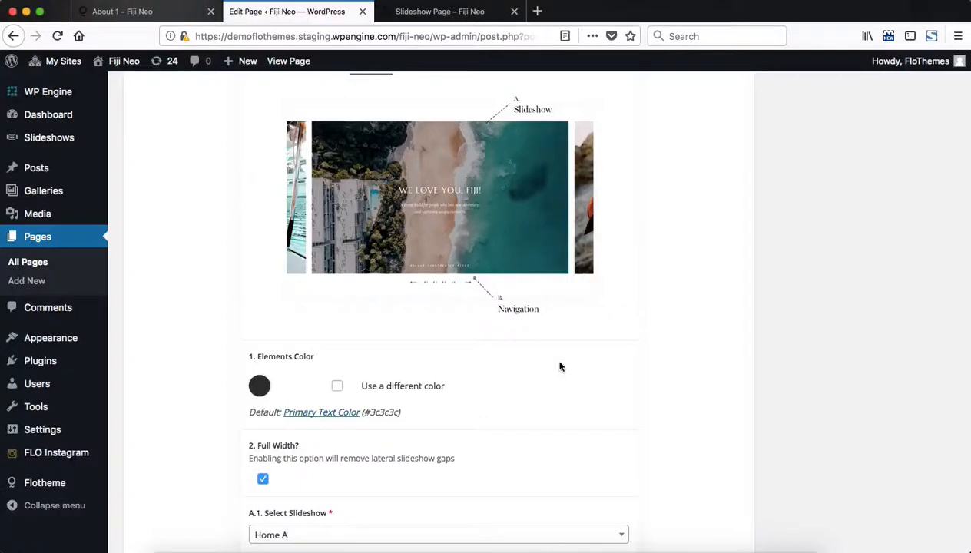
Step: Review the Full Width option and the slideshows available to the Slideshow 2 block, keeping Home A selected
scroll(559, 366, "down", 5)
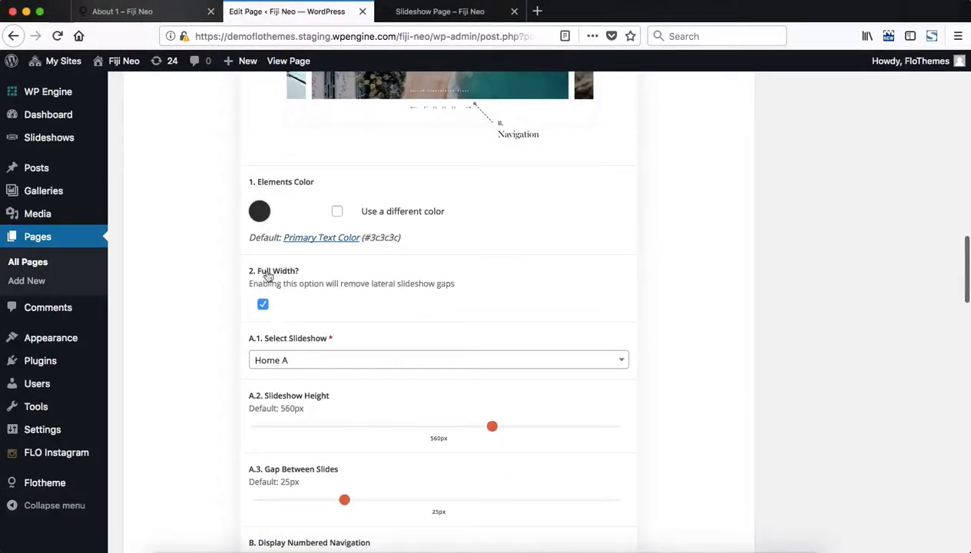
scroll(301, 298, "down", 4)
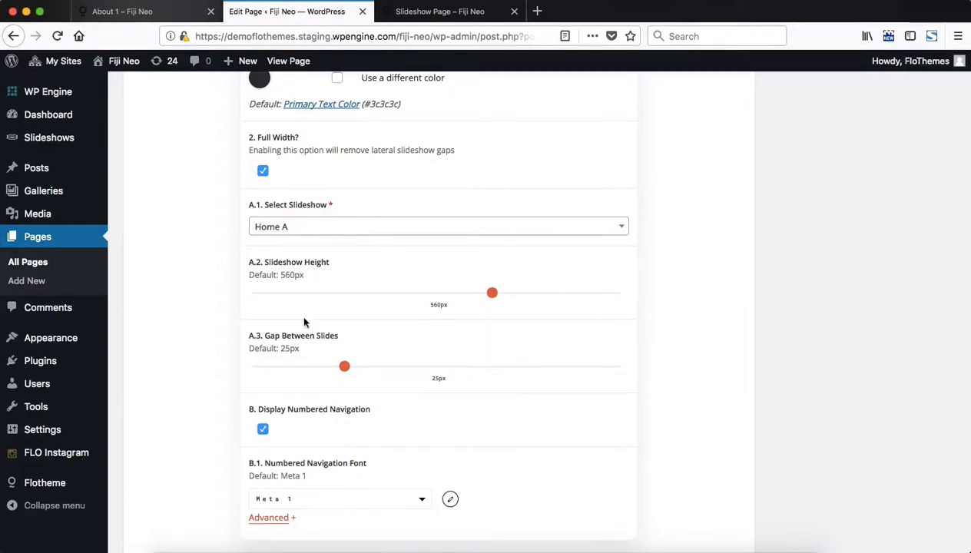
left_click(300, 227)
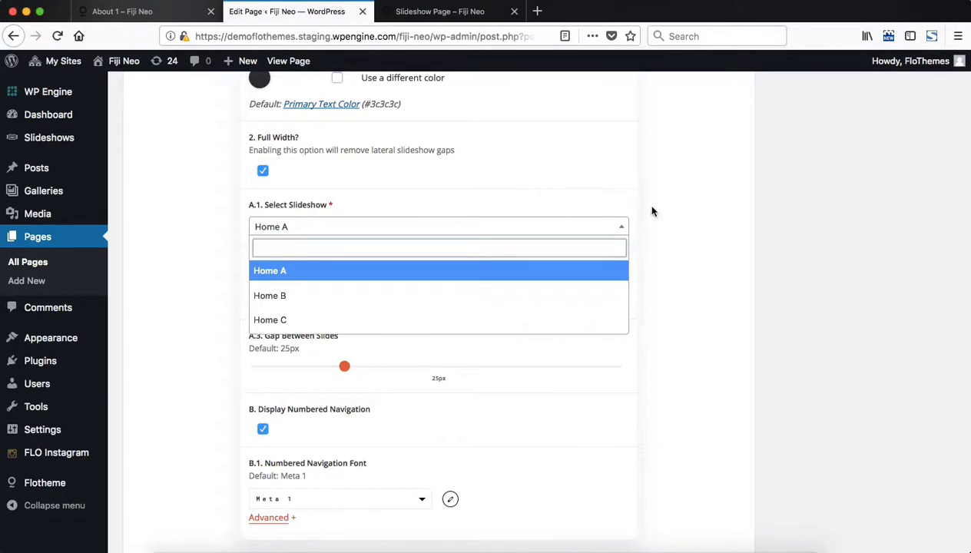
left_click(523, 222)
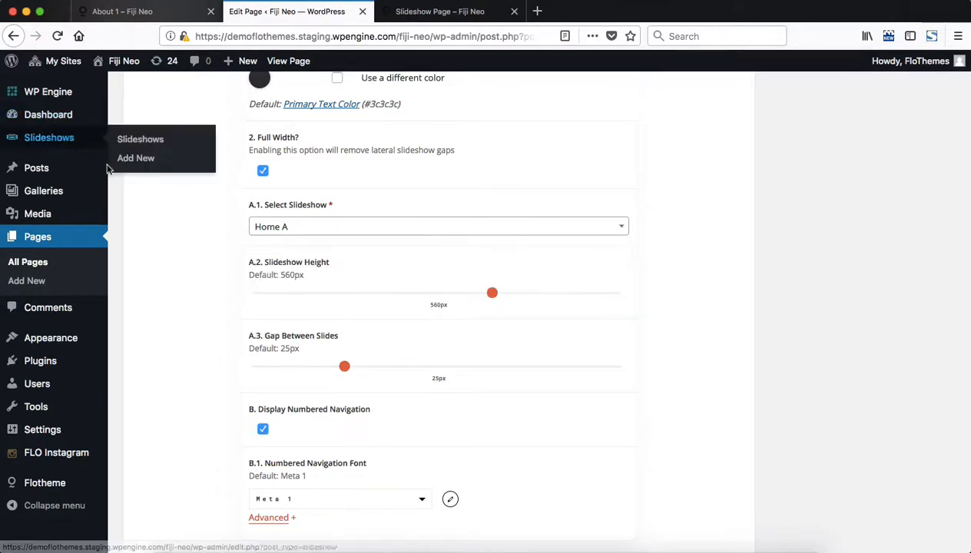
Step: Compare Slideshow 2's height, slide gap and numbered navigation settings with the first slideshow on the live page
scroll(219, 284, "down", 2)
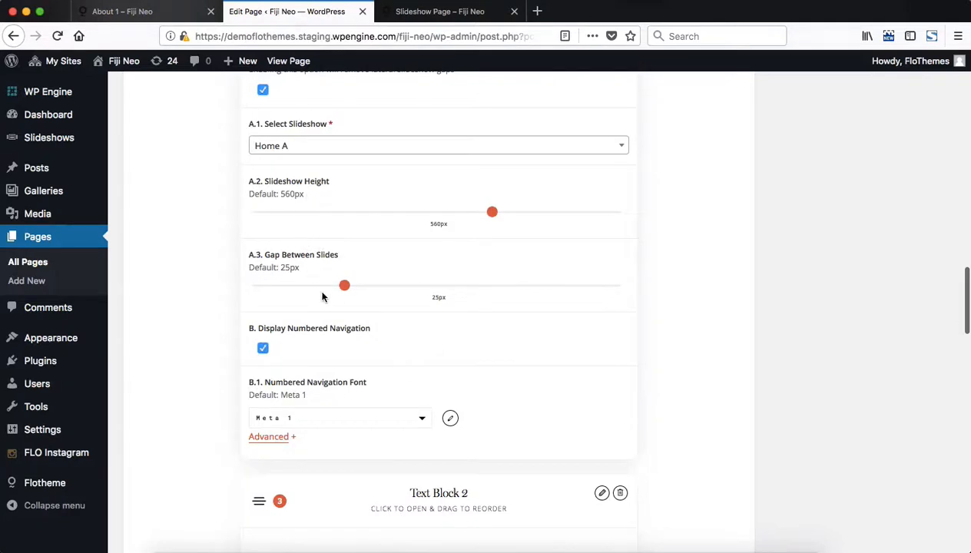
key("ctrl+Tab")
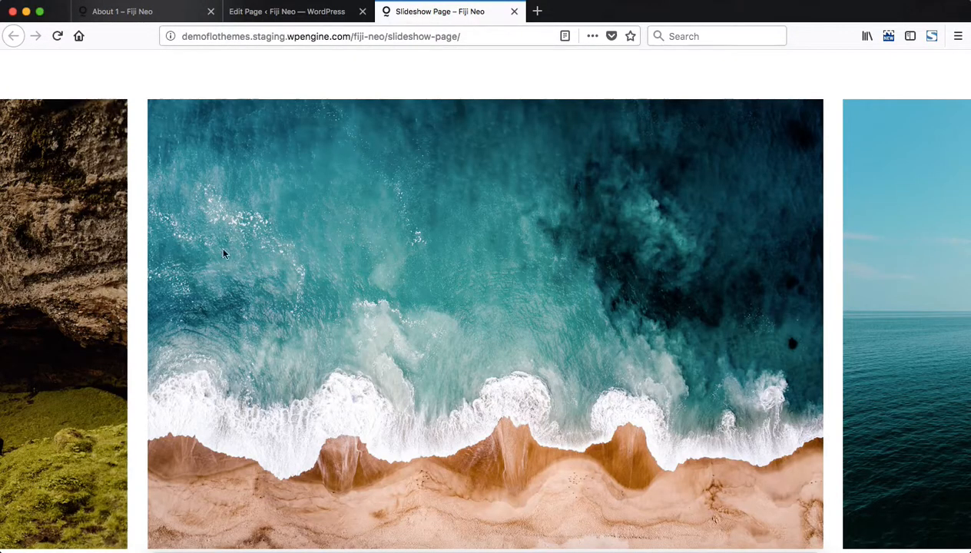
left_click(310, 19)
scroll(324, 300, "down", 2)
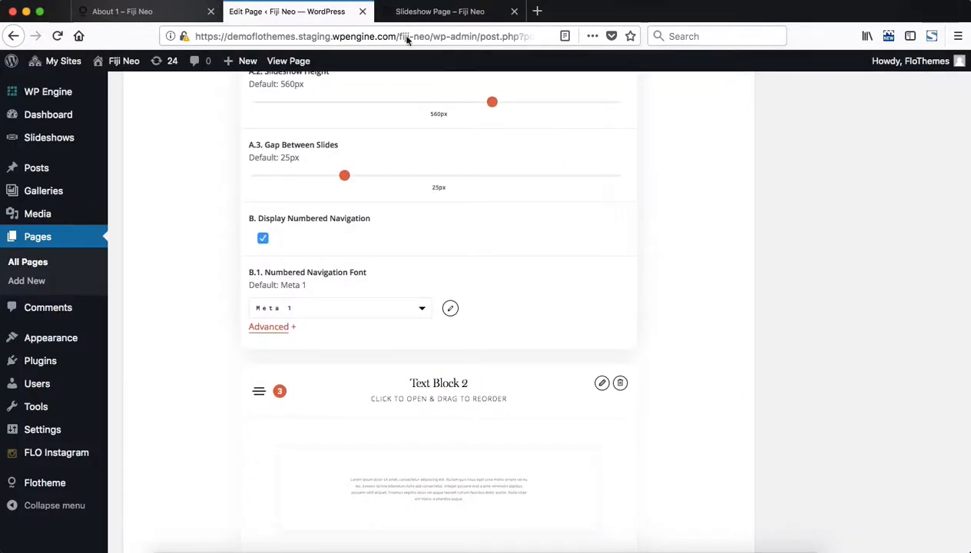
left_click(427, 11)
scroll(444, 372, "down", 5)
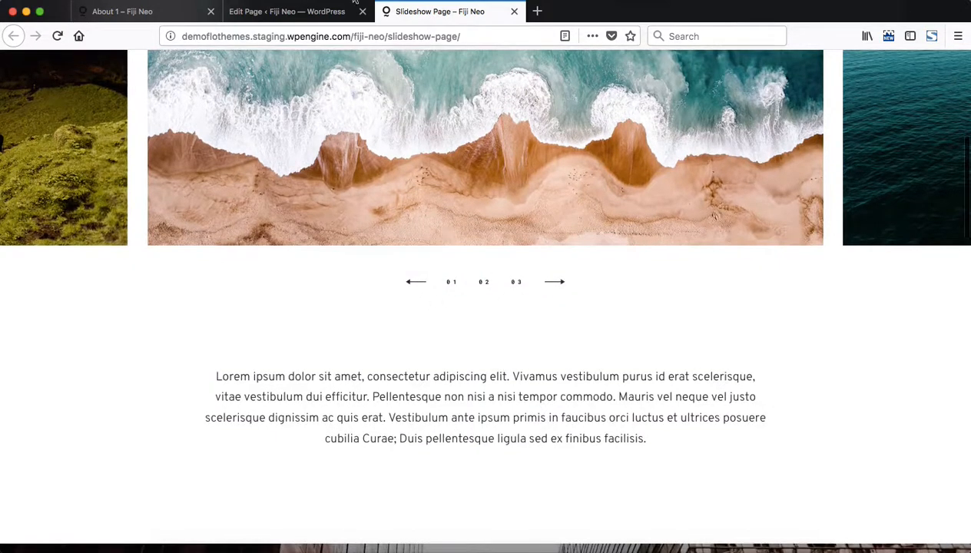
left_click(323, 12)
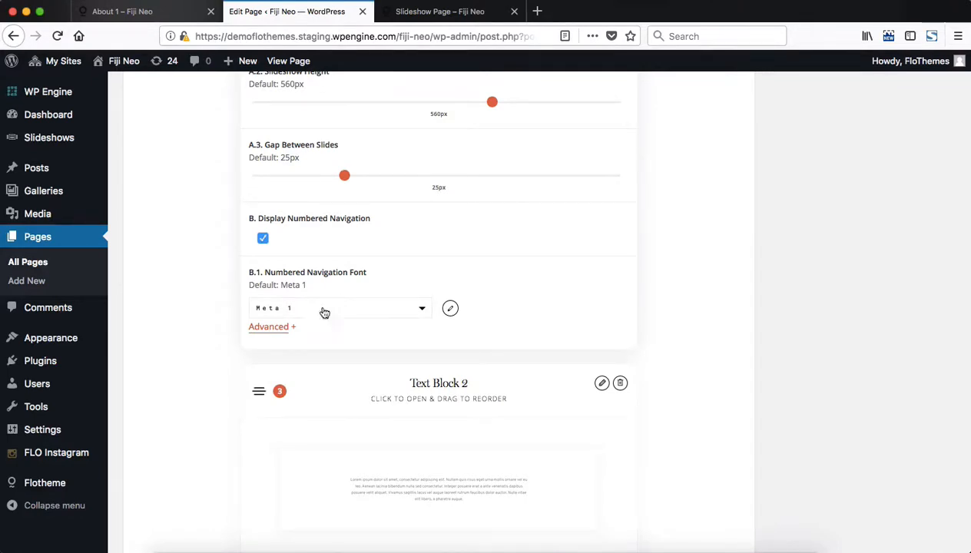
Step: Open the first Slideshow 1 block's settings and review its header display, slideshow selection and height options
scroll(167, 331, "down", 5)
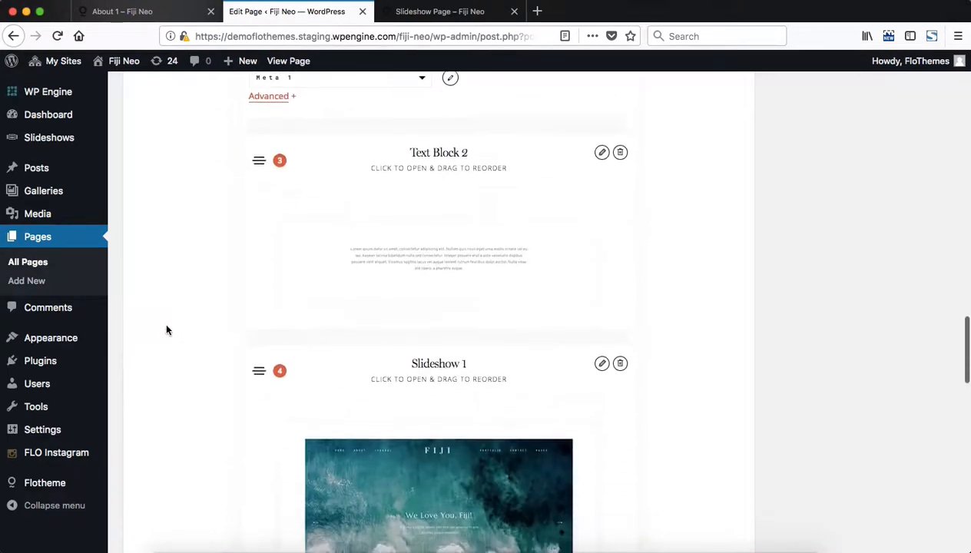
scroll(167, 330, "down", 5)
left_click(368, 198)
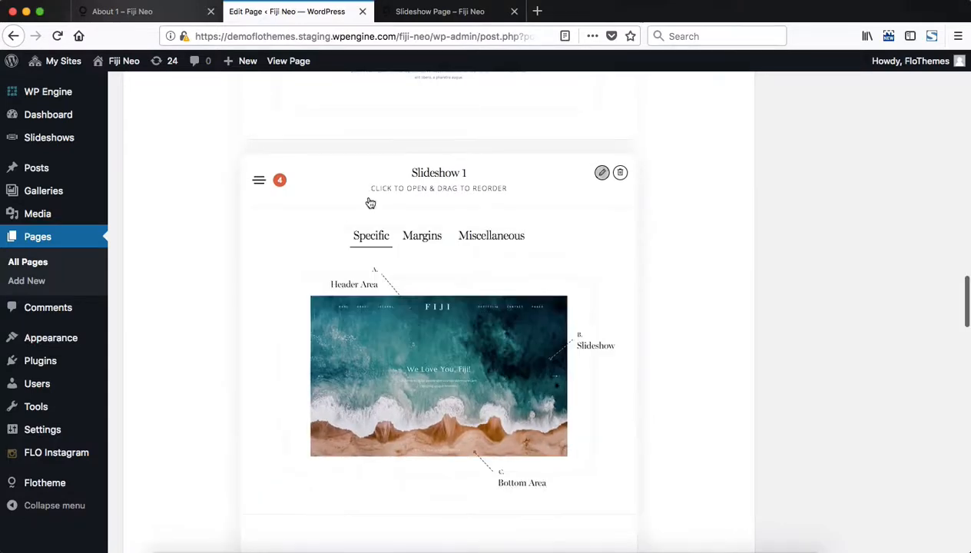
scroll(344, 223, "down", 10)
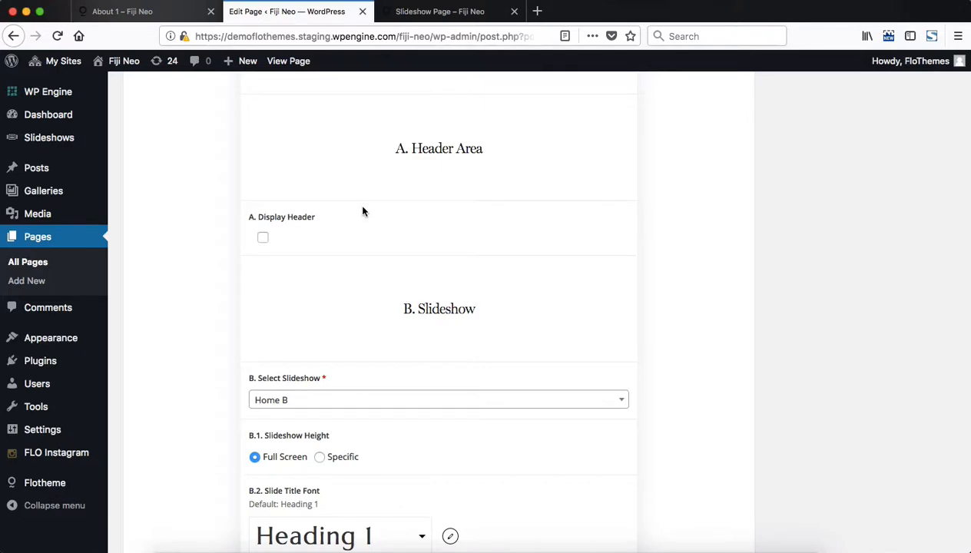
Step: Open the Home 1 demo page in a new tab from the live slideshow page and examine the header over its slideshow
left_click(443, 12)
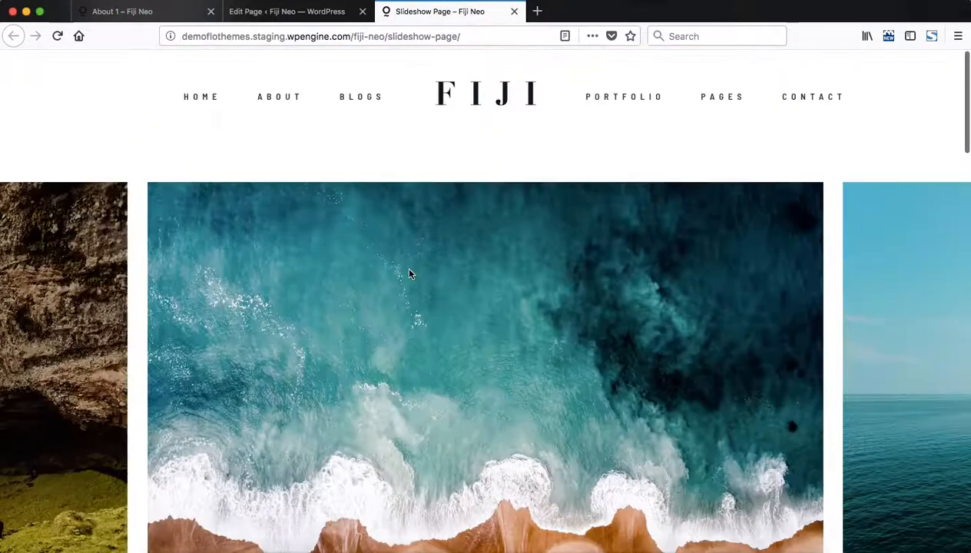
mouse_move(201, 102)
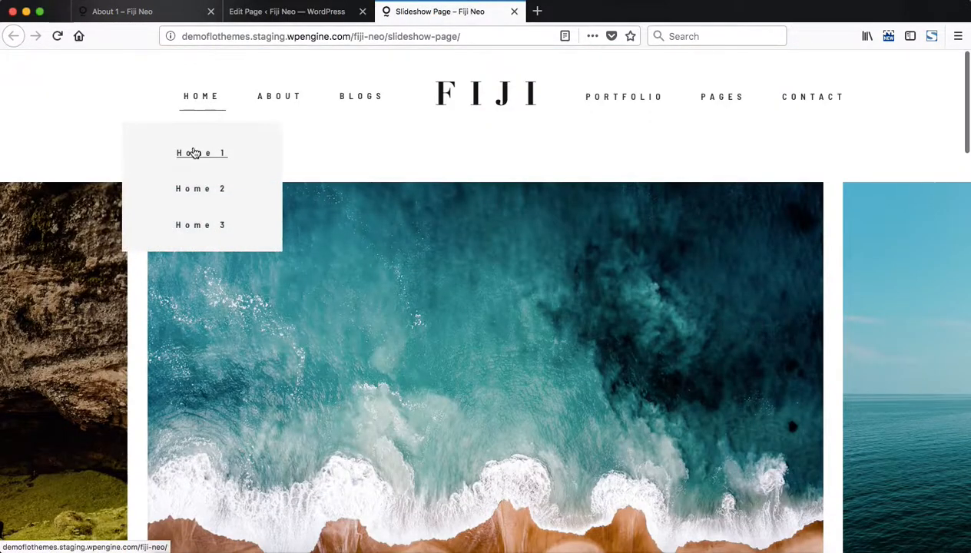
left_click(192, 153, "super")
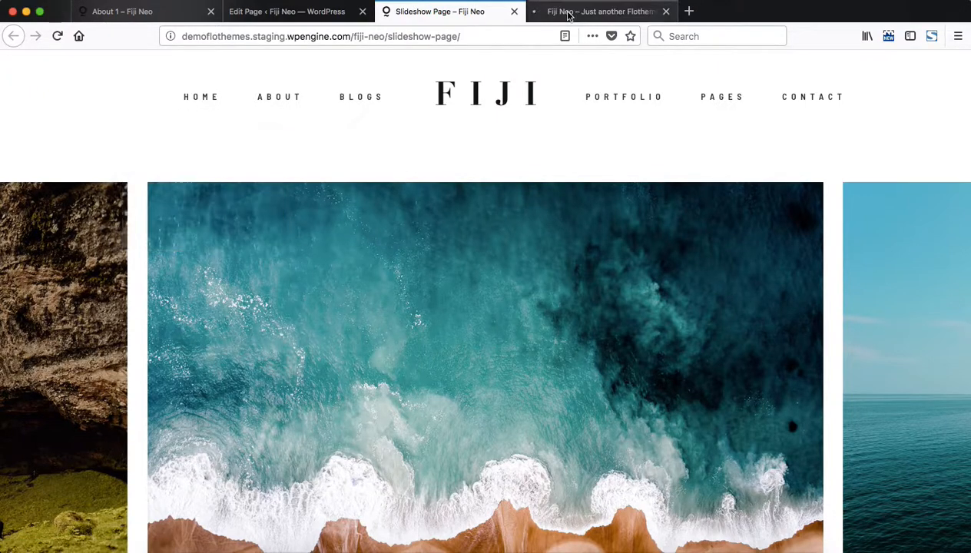
left_click(568, 12)
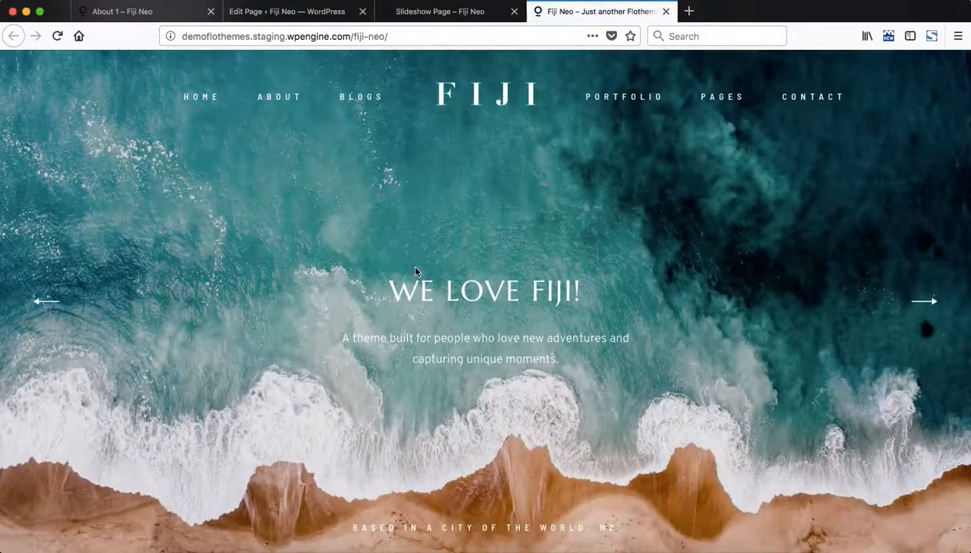
scroll(531, 265, "down", 2)
scroll(530, 265, "up", 2)
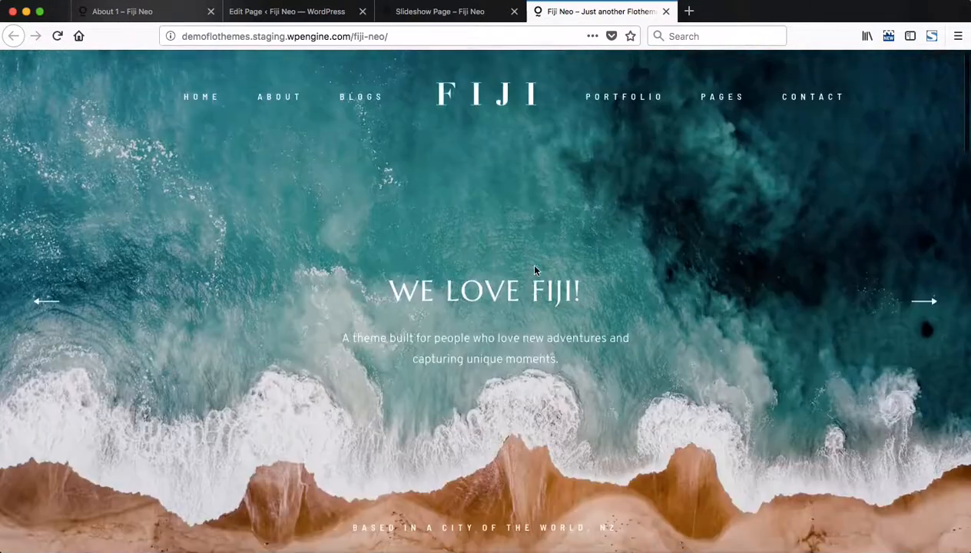
Step: Compare the separate header on the slideshow page, its Header Placeholder block, and the header overlaid on the home page slideshow
left_click(470, 11)
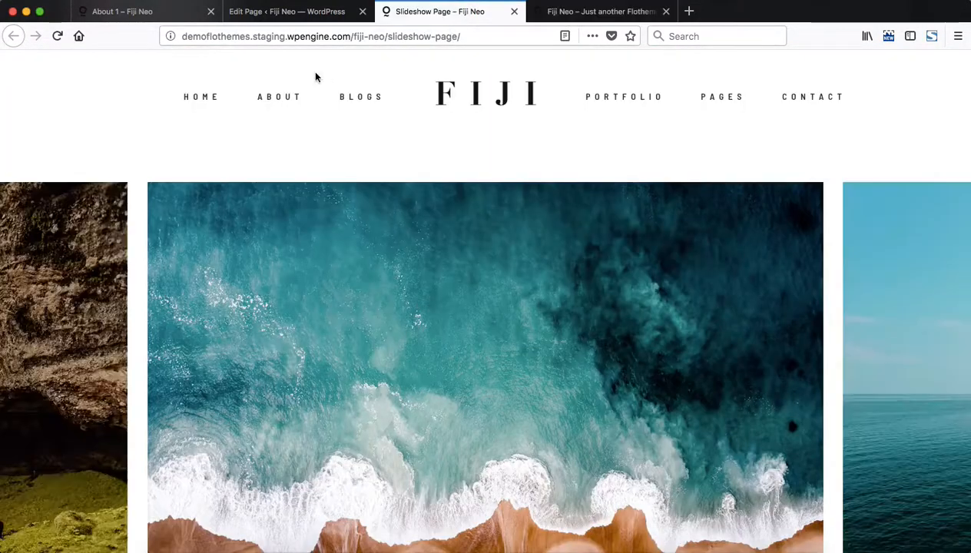
left_click(282, 11)
scroll(317, 404, "up", 10)
scroll(423, 384, "down", 10)
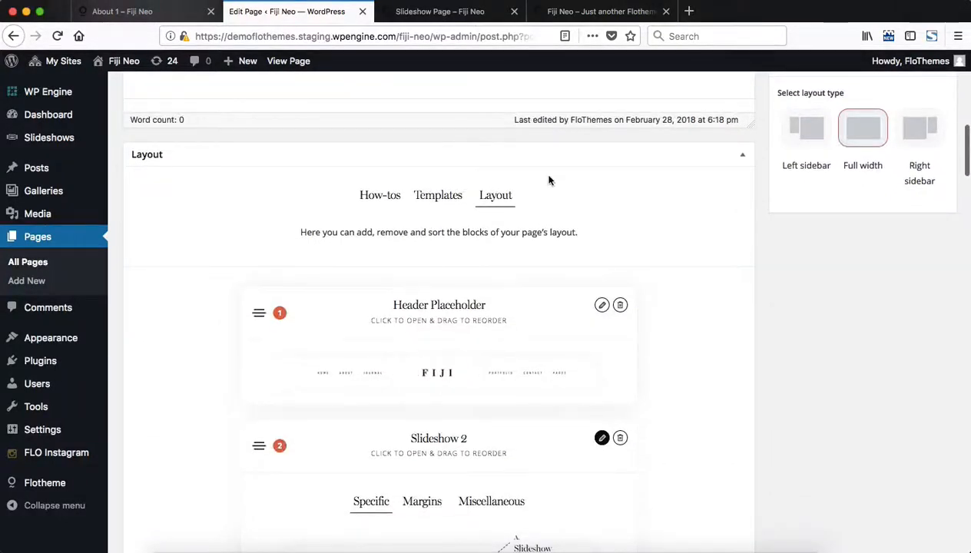
left_click(570, 12)
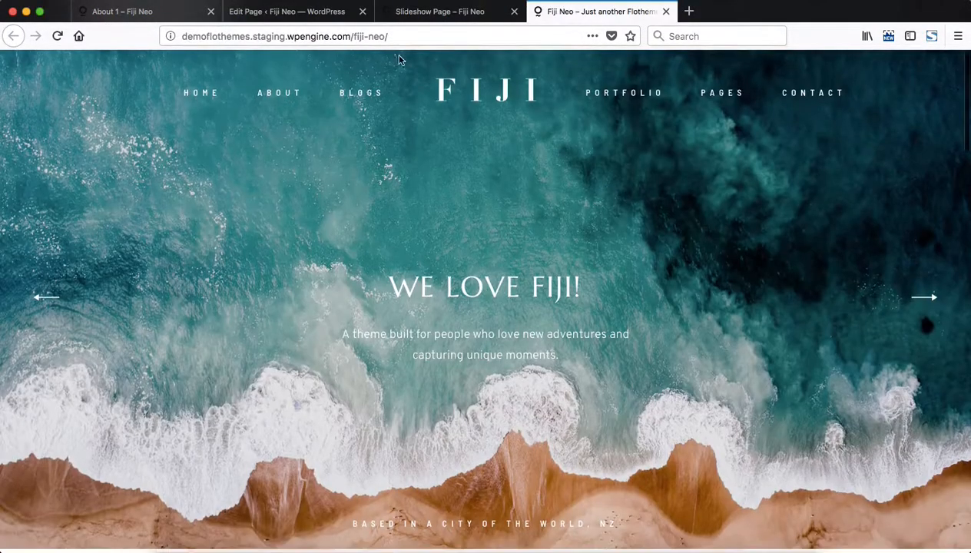
left_click(415, 14)
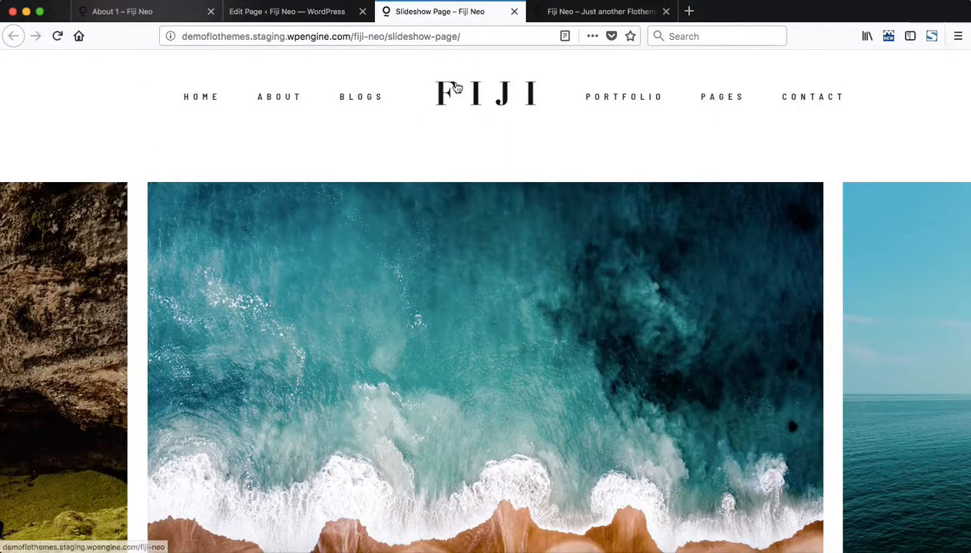
left_click(562, 13)
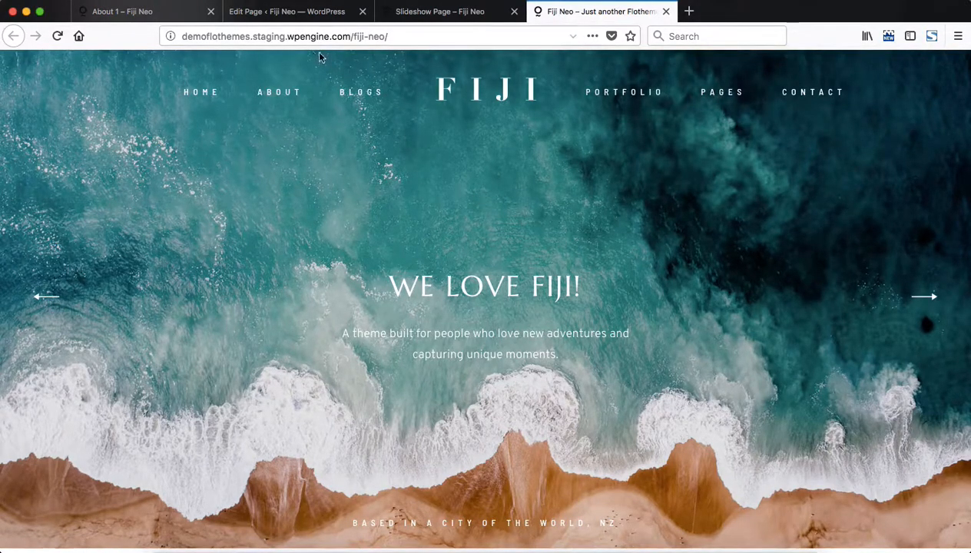
Step: Review the Slideshow 2 settings again, then the header display and slideshow options of the first Slideshow 1 block in the page editor
left_click(298, 10)
scroll(230, 278, "down", 15)
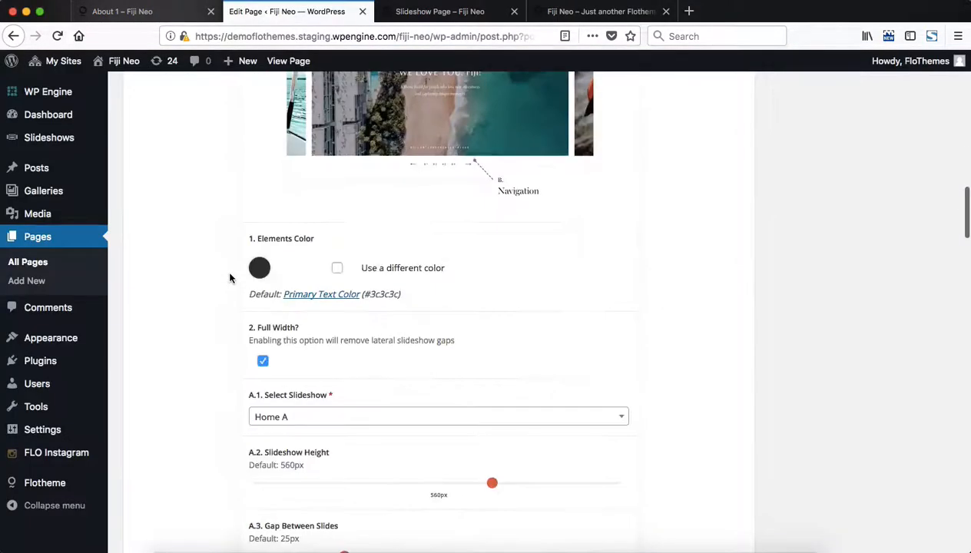
scroll(230, 278, "up", 8)
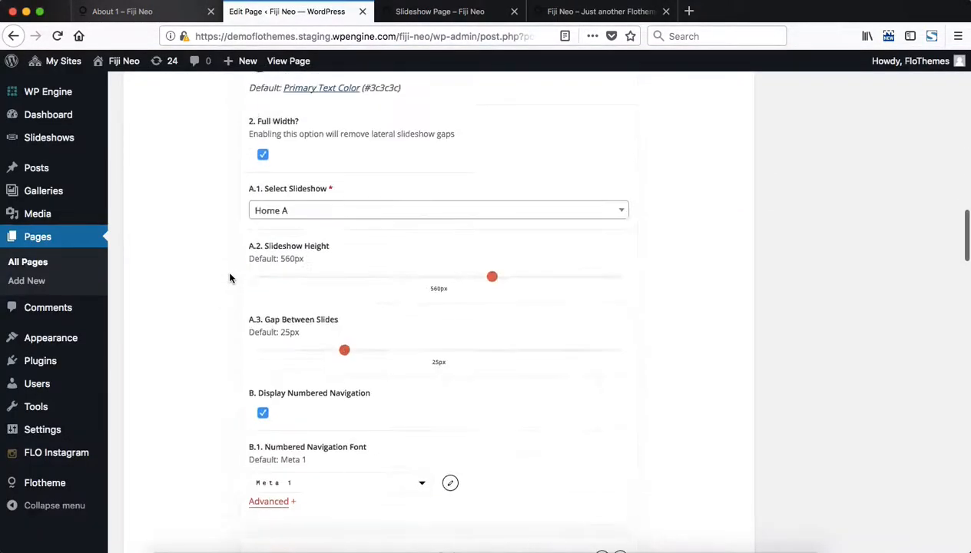
scroll(230, 278, "down", 1)
scroll(229, 278, "down", 10)
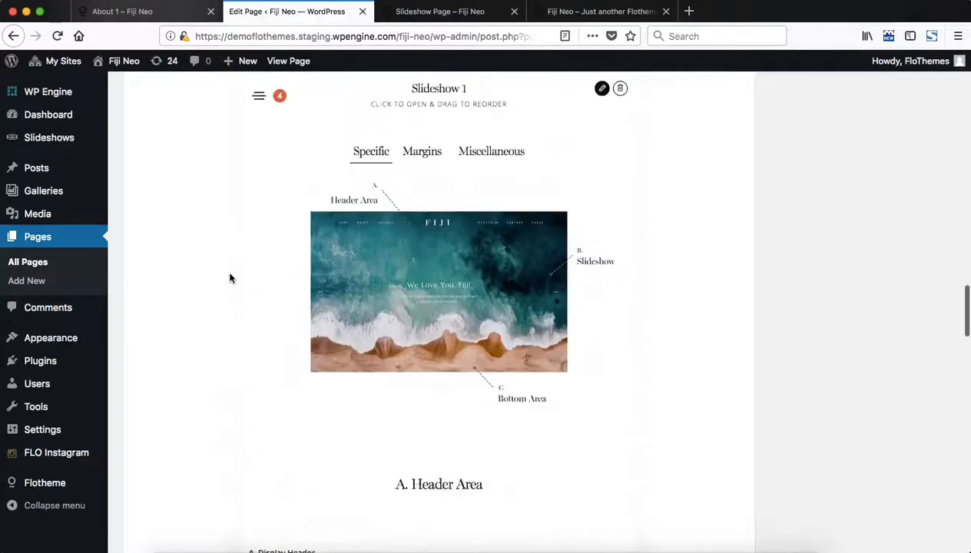
scroll(230, 278, "up", 3)
scroll(230, 278, "up", 2)
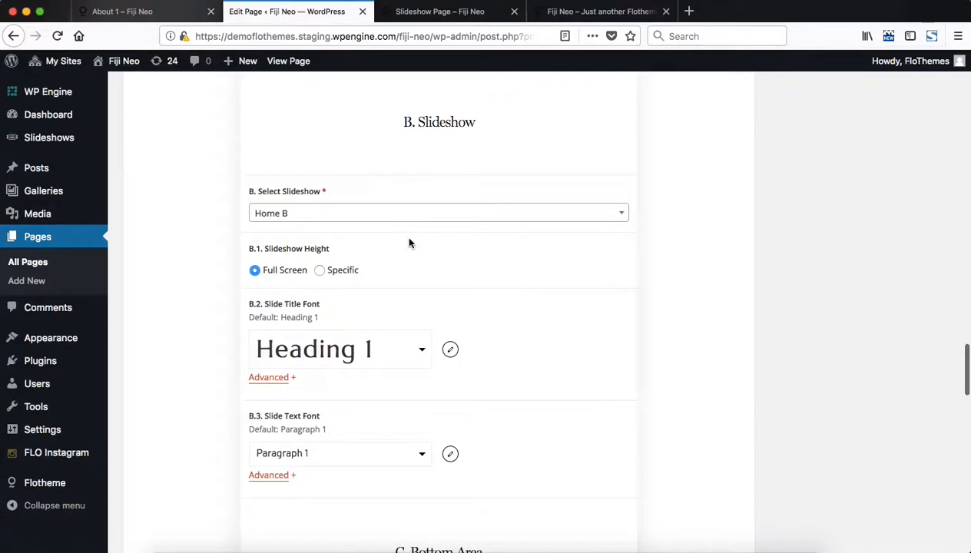
scroll(409, 242, "down", 1)
scroll(409, 243, "up", 3)
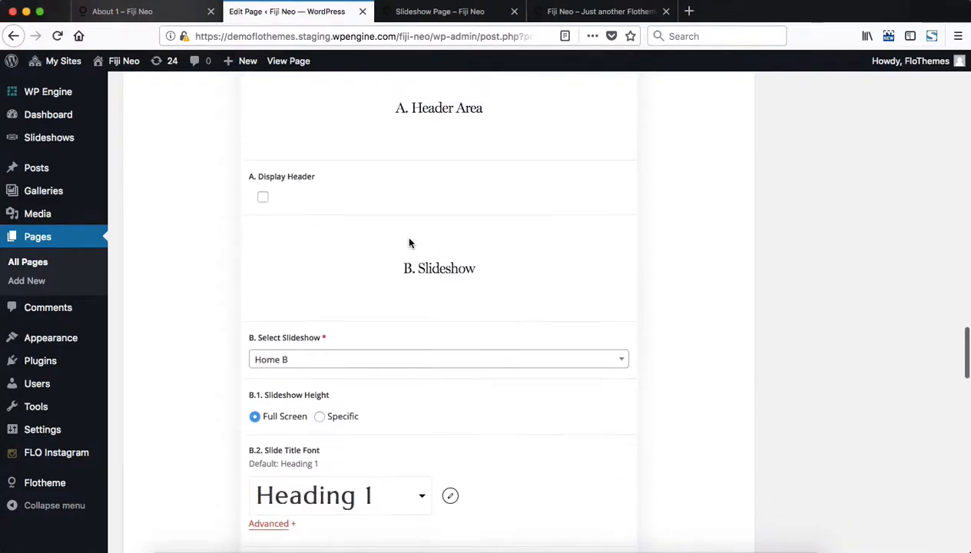
scroll(409, 243, "down", 1)
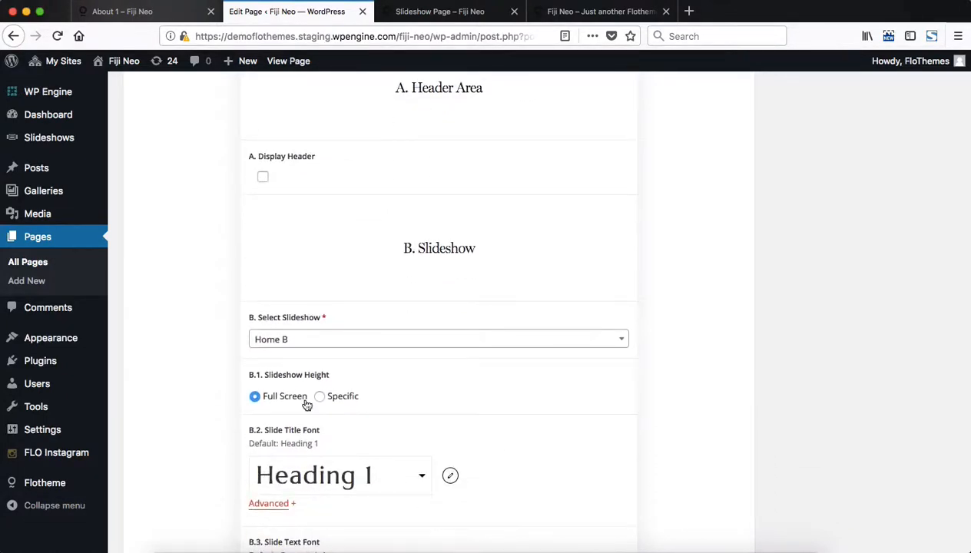
Step: Switch the first Slideshow 1 block's height to Specific to expose its pixel height setting
scroll(391, 366, "down", 2)
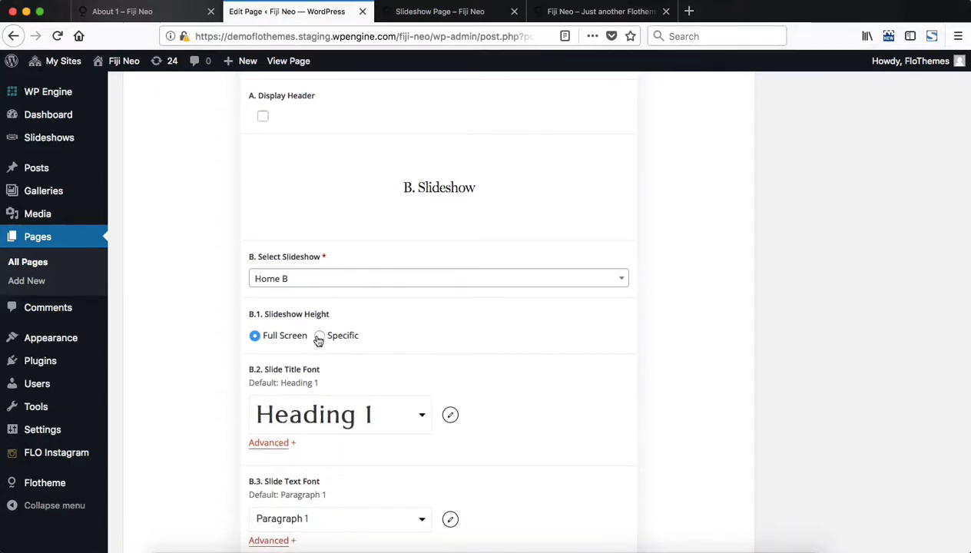
left_click(434, 323)
scroll(435, 324, "down", 2)
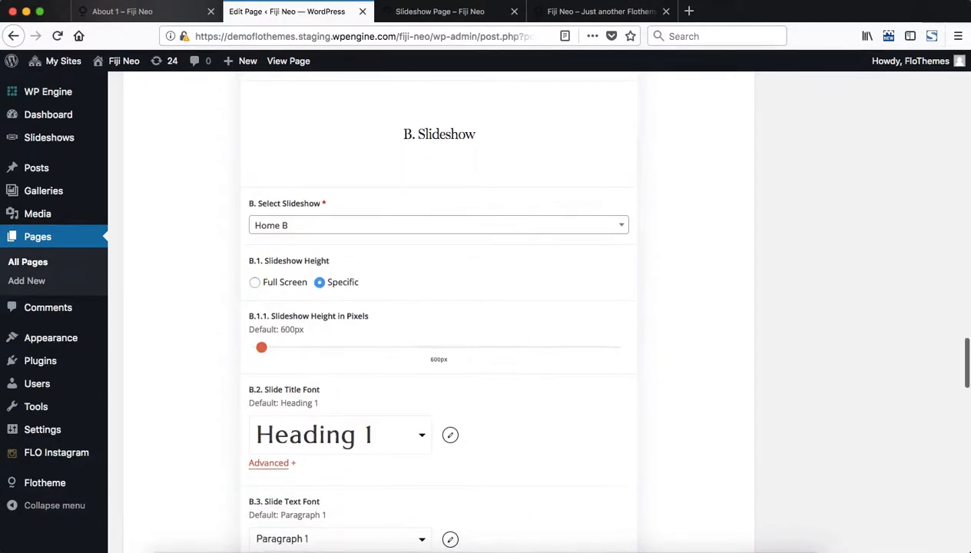
Step: Compare the heights of the two Slideshow 1 slideshows on the live slideshow page
left_click(480, 12)
scroll(504, 281, "down", 15)
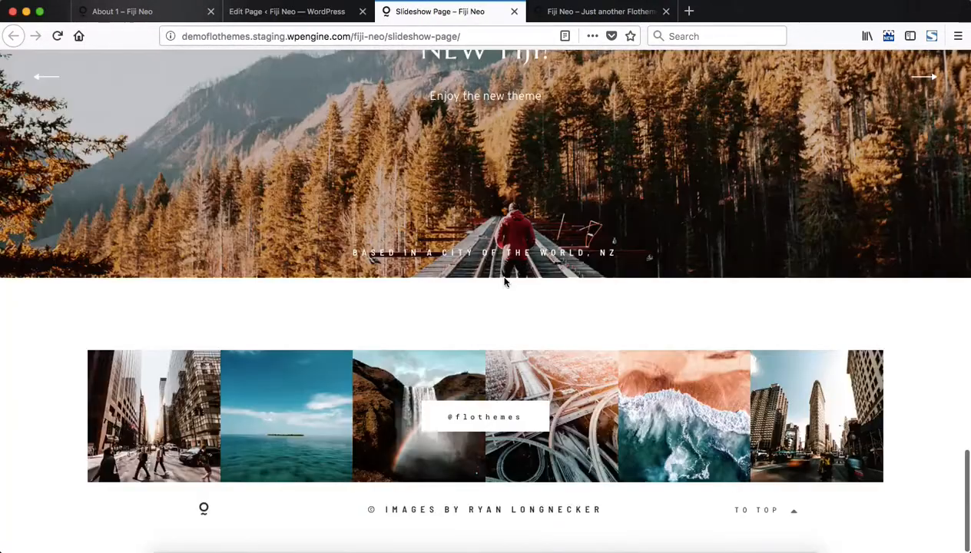
scroll(504, 282, "up", 5)
scroll(504, 282, "down", 5)
scroll(401, 217, "up", 3)
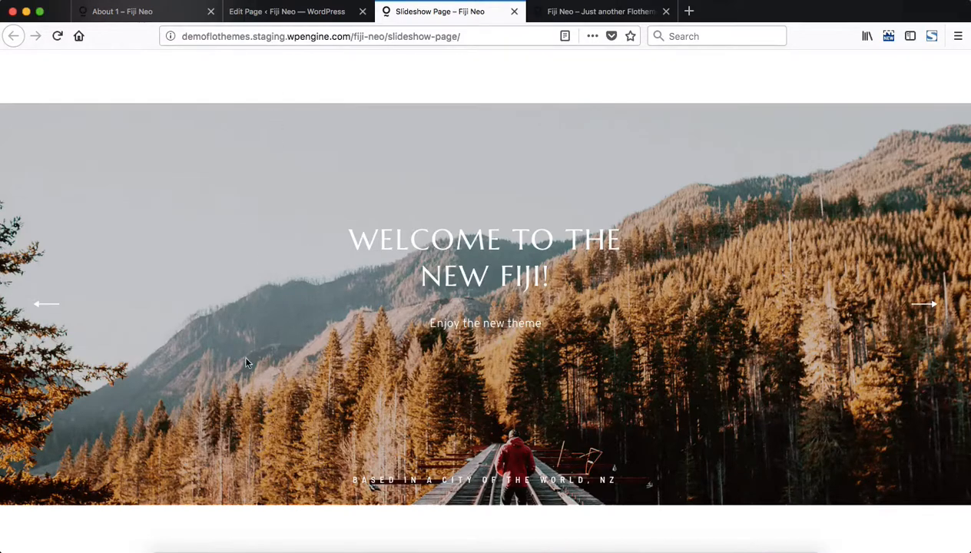
scroll(248, 335, "down", 10)
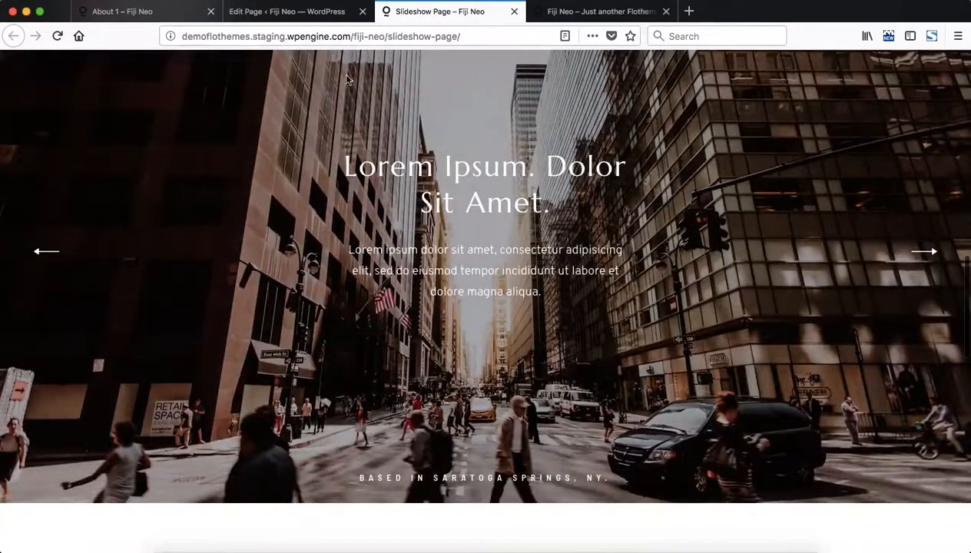
scroll(299, 173, "up", 10)
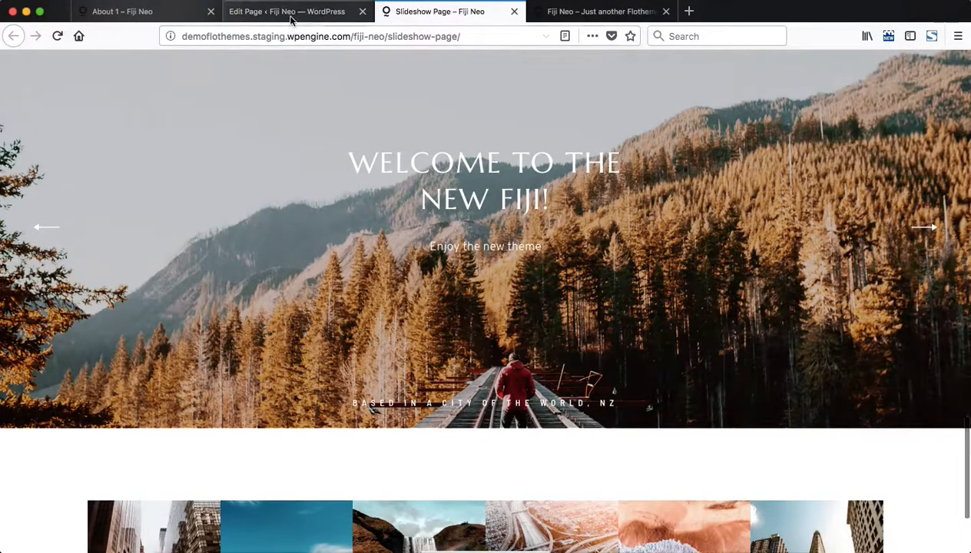
Step: Set the first Slideshow 1 block's height back to Full Screen in the page editor
left_click(290, 17)
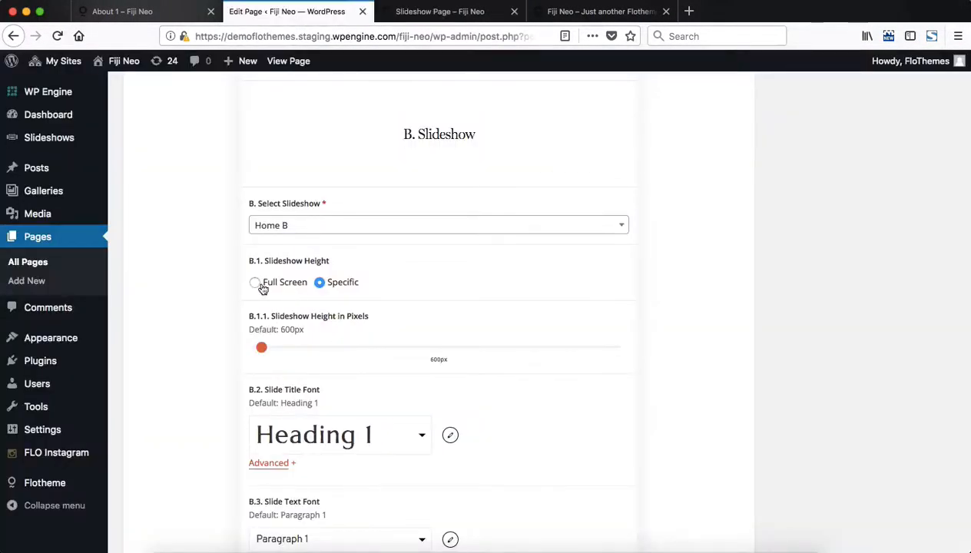
scroll(453, 295, "down", 4)
left_click(253, 321)
Step: Open the settings of the second Slideshow 1 block, below Text Block 2, and review its header, slideshow selection and height in pixels
scroll(307, 245, "down", 3)
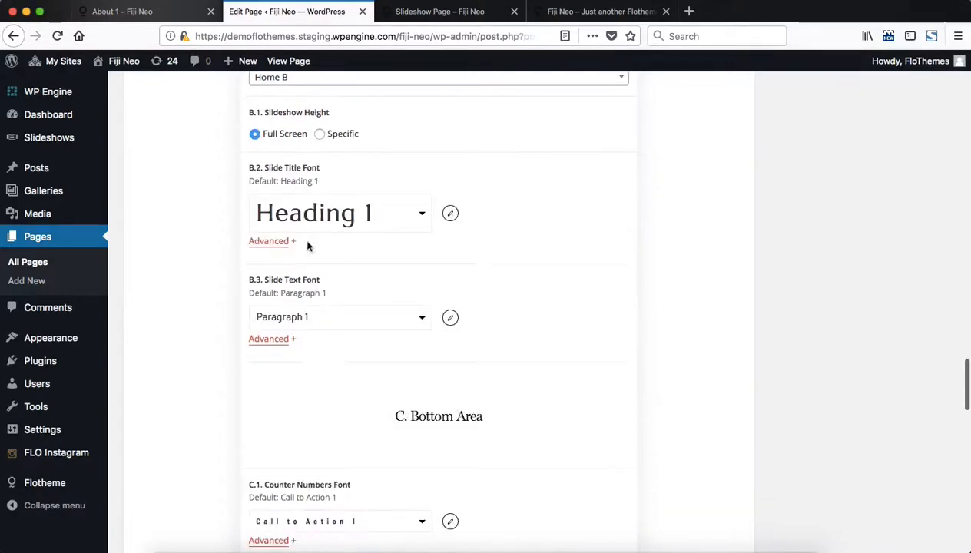
scroll(333, 299, "down", 1)
scroll(387, 438, "down", 3)
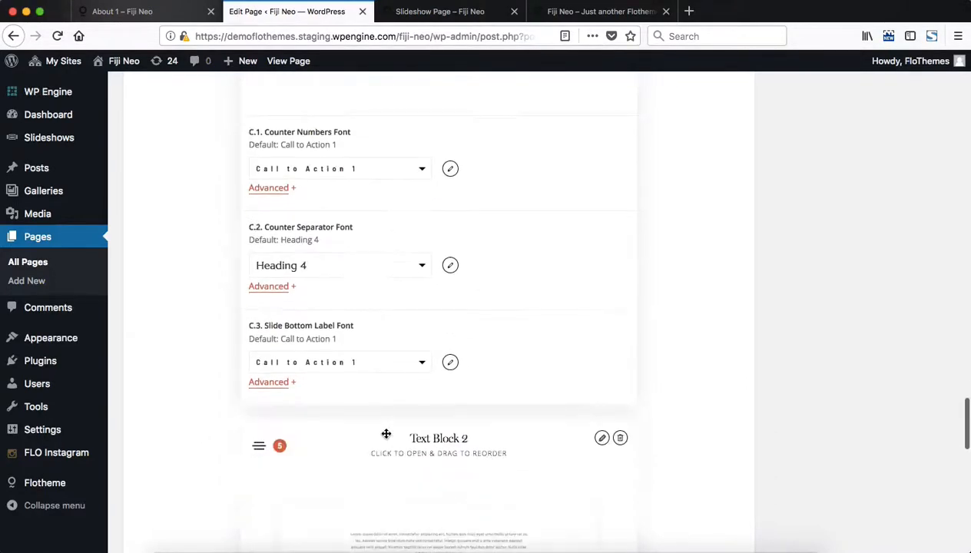
scroll(592, 325, "down", 5)
scroll(592, 325, "down", 3)
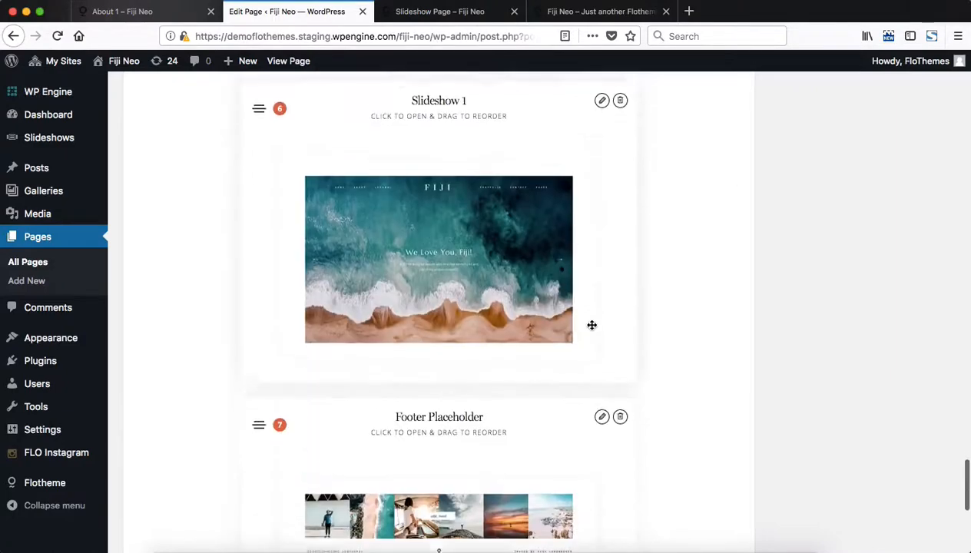
left_click(366, 121)
scroll(214, 177, "down", 5)
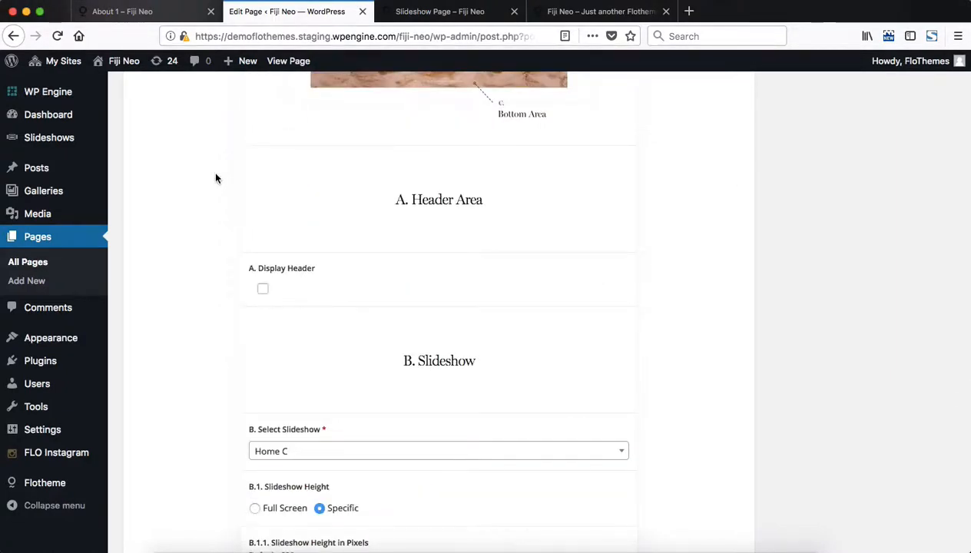
scroll(216, 179, "down", 5)
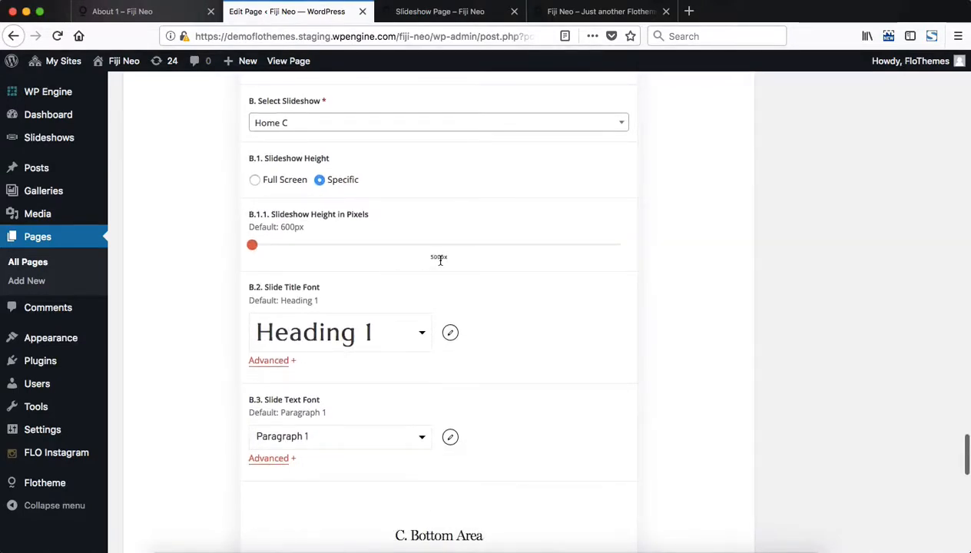
scroll(611, 366, "up", 4)
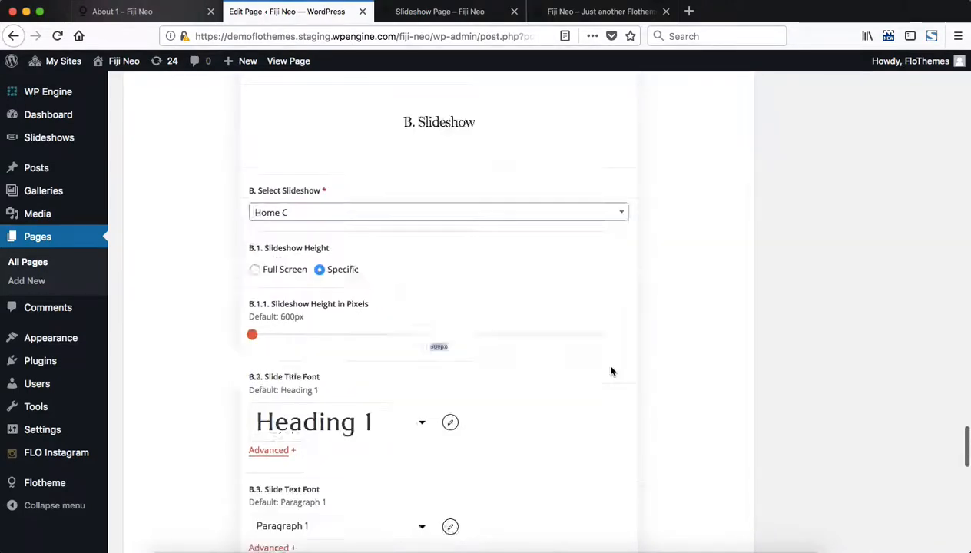
Step: Examine on the live slideshow page how the last slideshow appears with its specific pixel height
left_click(414, 14)
scroll(510, 298, "down", 3)
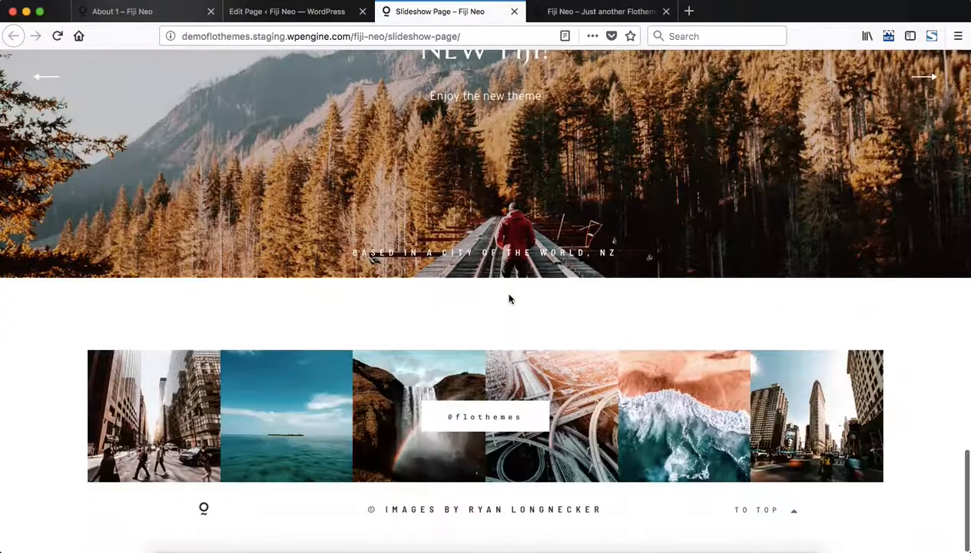
scroll(509, 297, "up", 1)
scroll(496, 378, "up", 2)
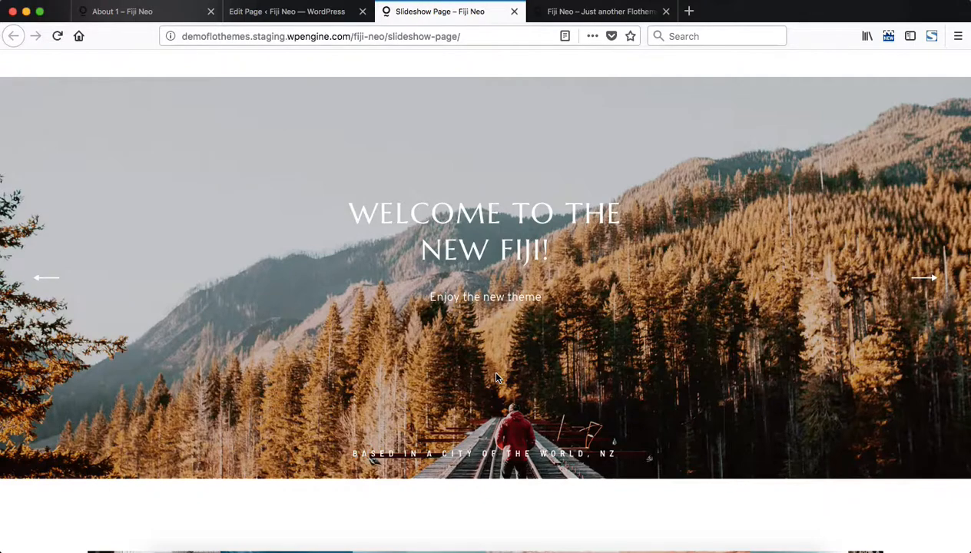
scroll(496, 378, "down", 5)
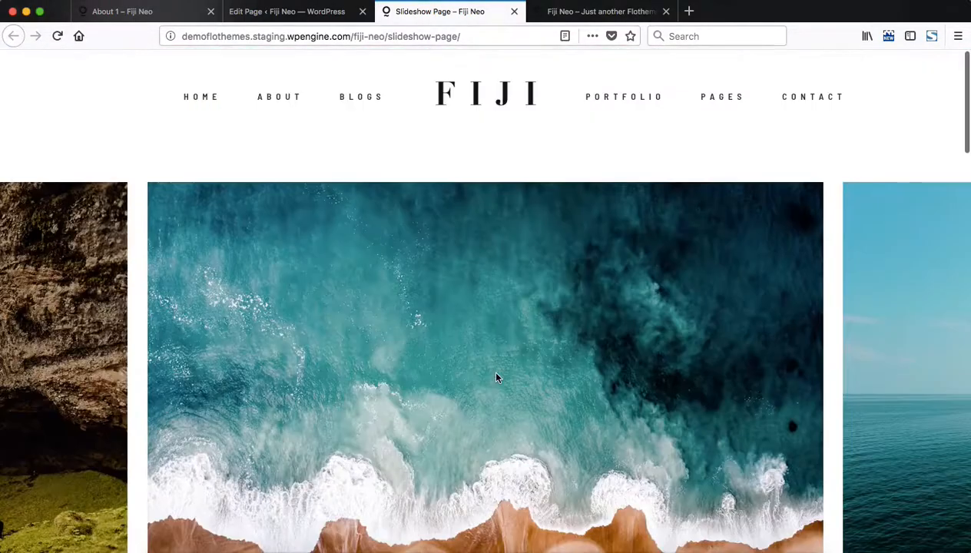